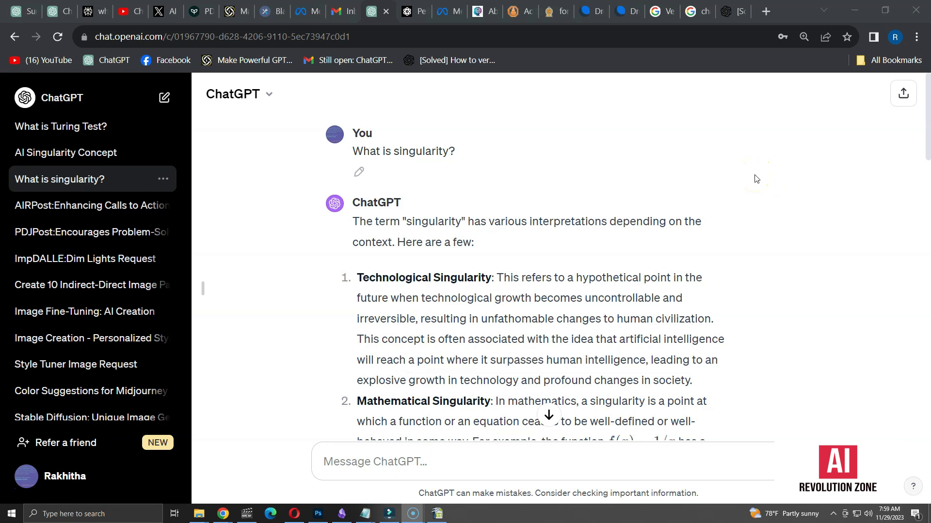
Review the singularity chat, then send the request to export it as a downloadable text file.
scroll(755, 178, "down", 3)
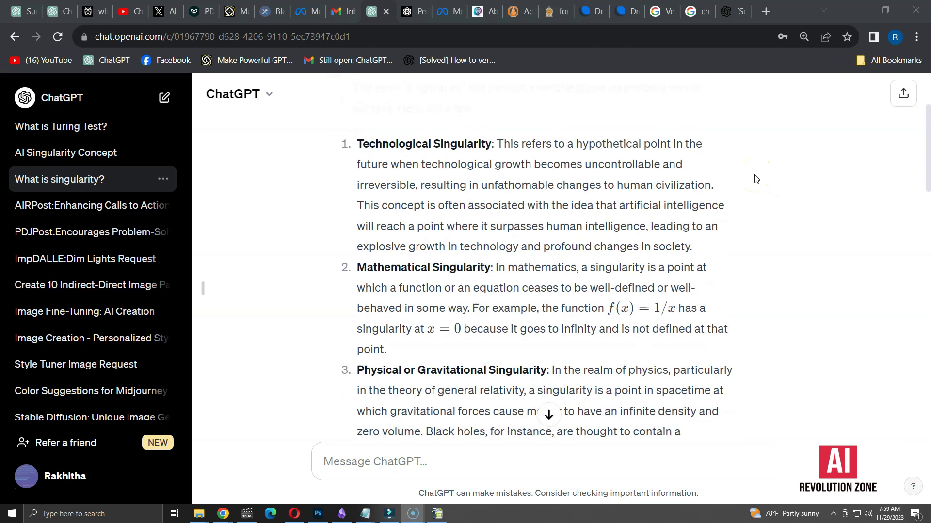
scroll(755, 179, "down", 5)
scroll(755, 179, "down", 5)
scroll(755, 179, "down", 5)
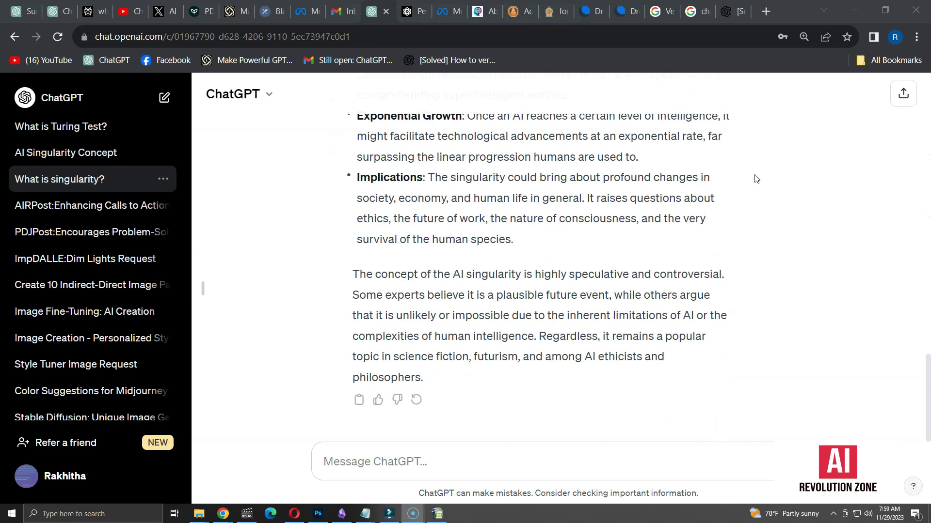
scroll(755, 179, "up", 5)
scroll(755, 179, "up", 5)
scroll(755, 179, "up", 5)
scroll(756, 179, "up", 2)
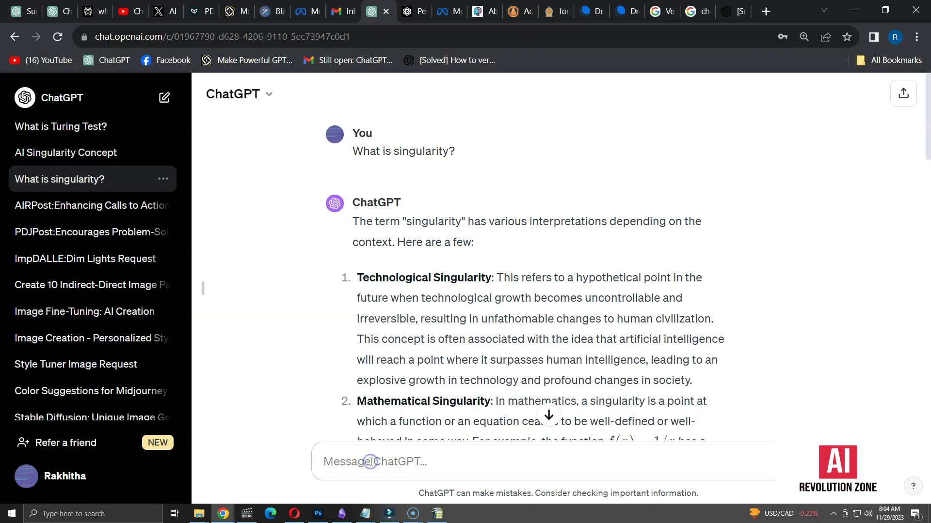
left_click(370, 461)
type("can you export the user and ChatGPT messages of this conversation to a text file and give me the link?  Give me the full message. Don't summarize anything")
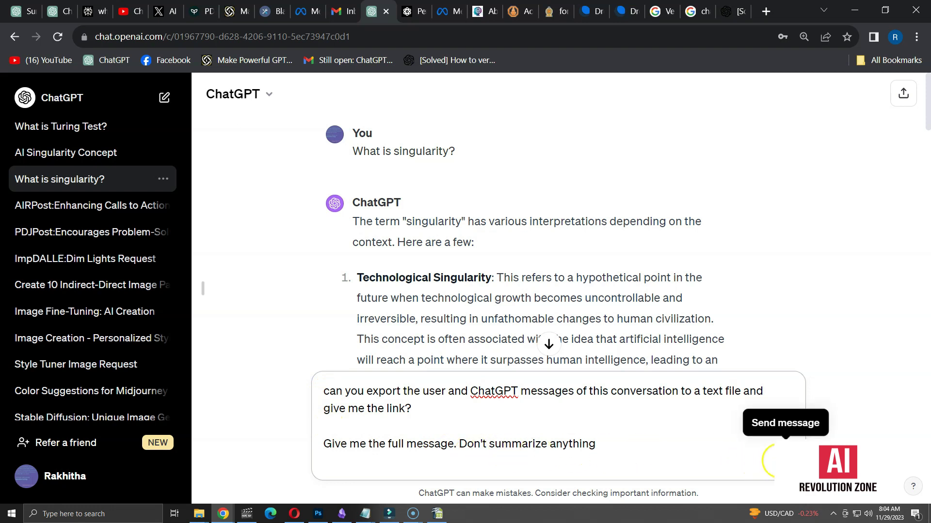
left_click(787, 462)
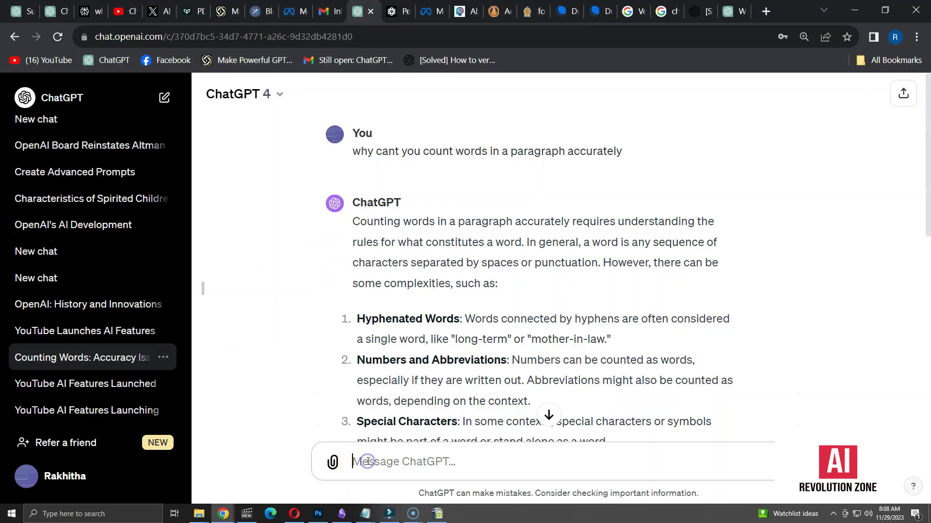
Send the export request in the GPT-4 word-counting conversation.
type("can you export the user and ChatGPT messages of this conversation to a text file and give me the link?  Give me the full message. Don't summarize anything")
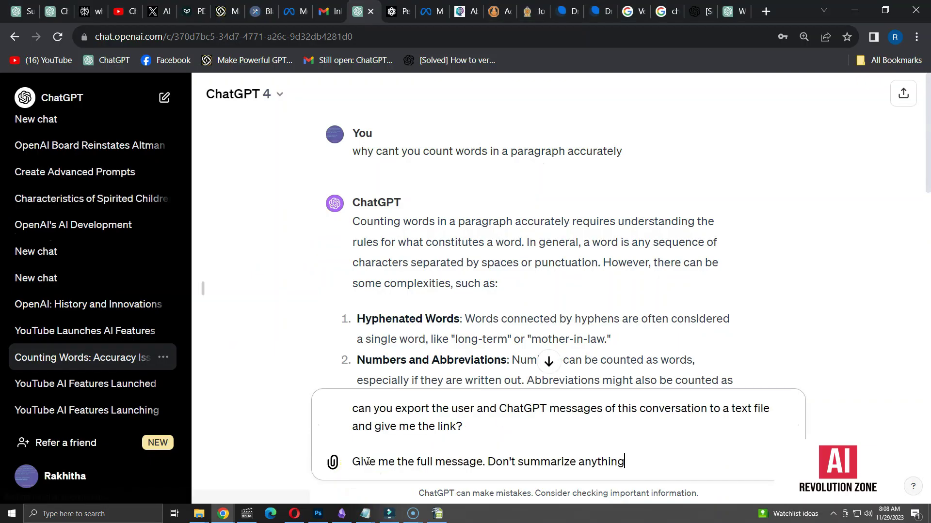
key("Return")
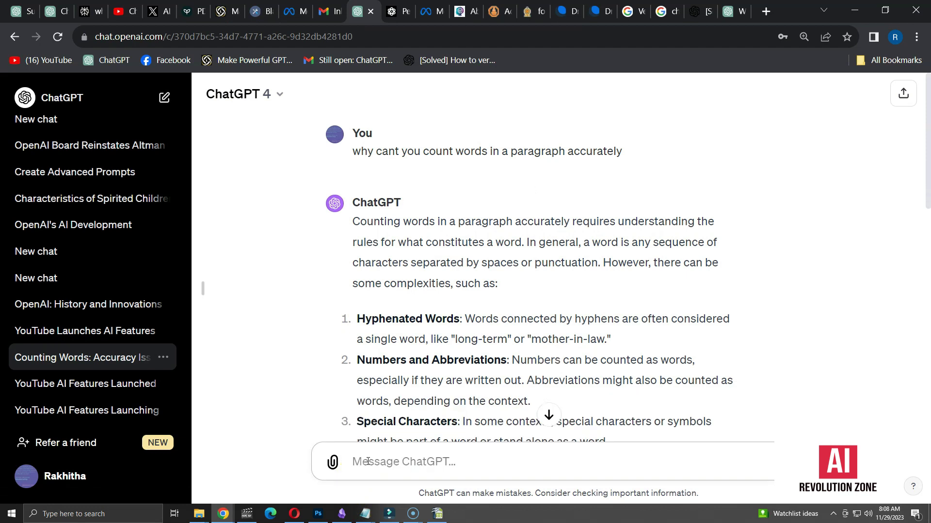
left_click(476, 292)
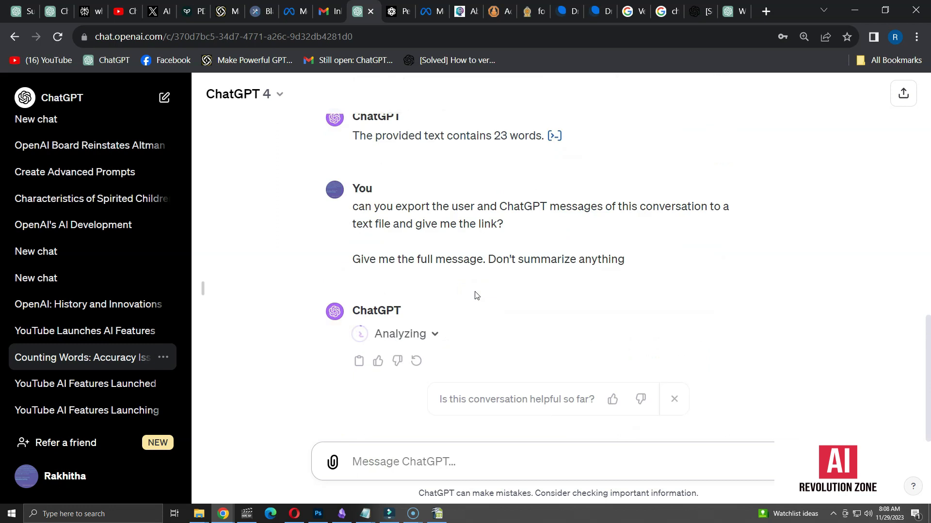
Expand the analysis code and download and open ChatGPT_User_Conversation.txt.
left_click(434, 332)
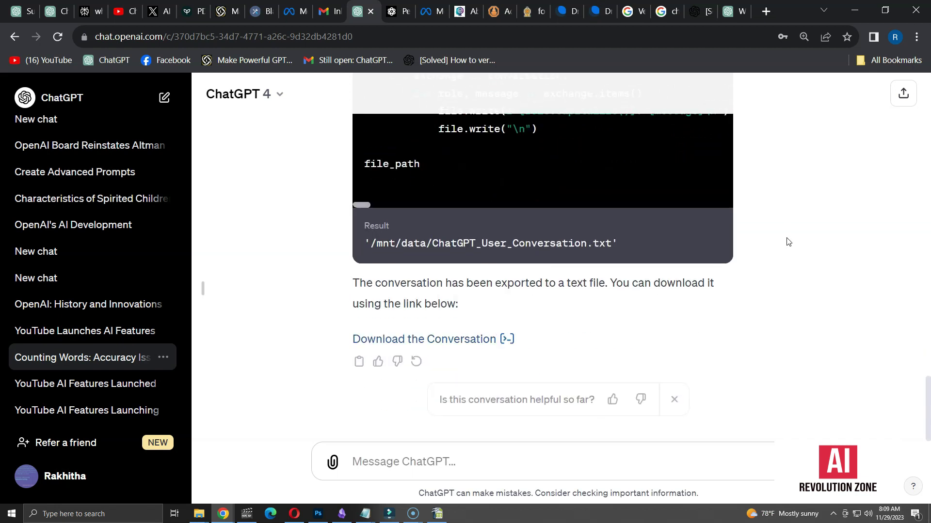
left_click(444, 341)
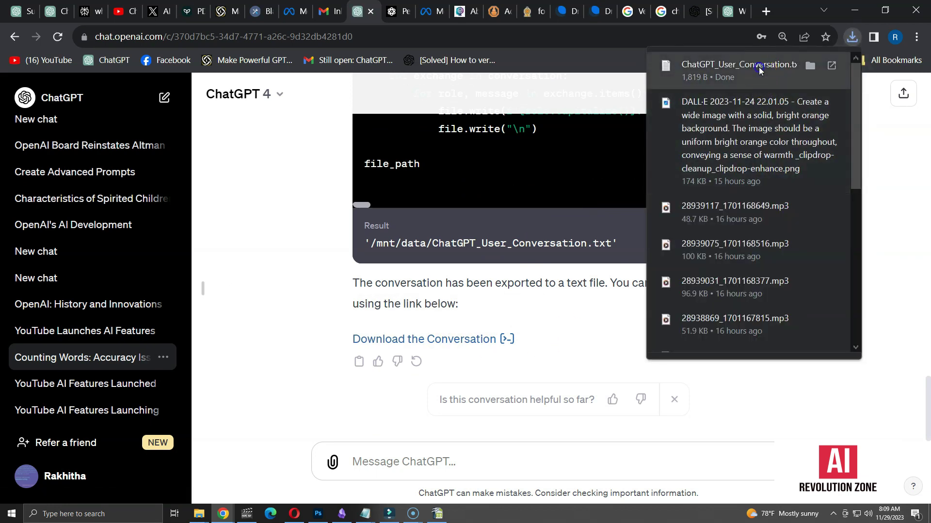
left_click(758, 67)
Maximize Notepad and confirm the transcript ends at the export request.
double_click(541, 219)
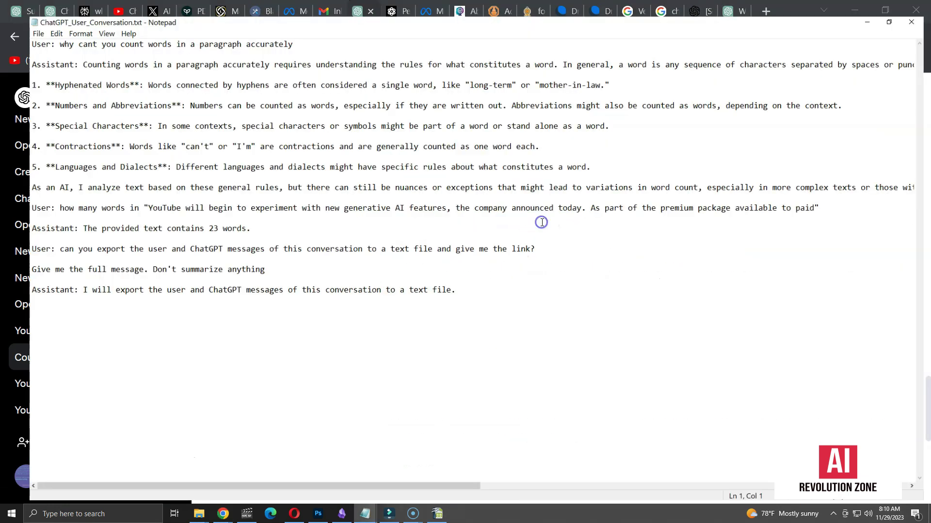
left_click(583, 377)
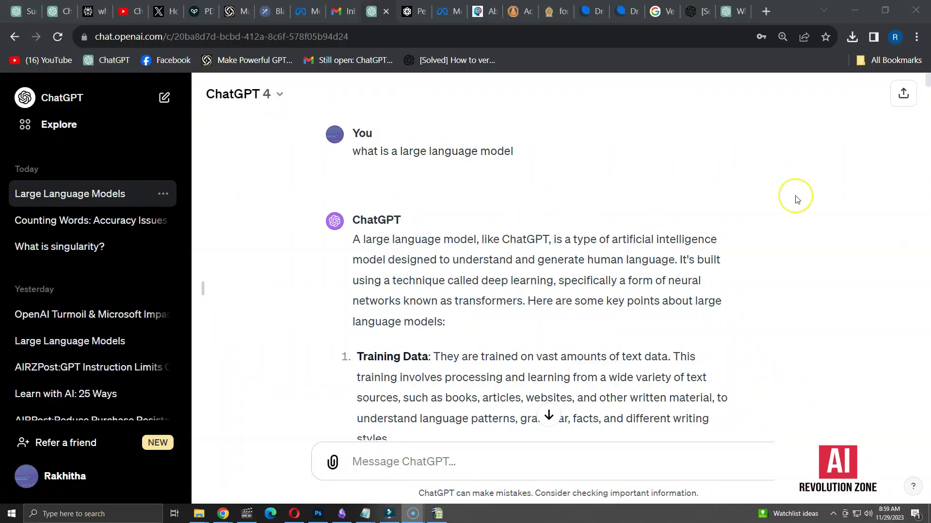
Send the export request for the Large Language Models chat and expand its analysis code.
scroll(796, 197, "down", 3)
scroll(796, 199, "down", 8)
scroll(796, 199, "down", 5)
scroll(796, 199, "down", 5)
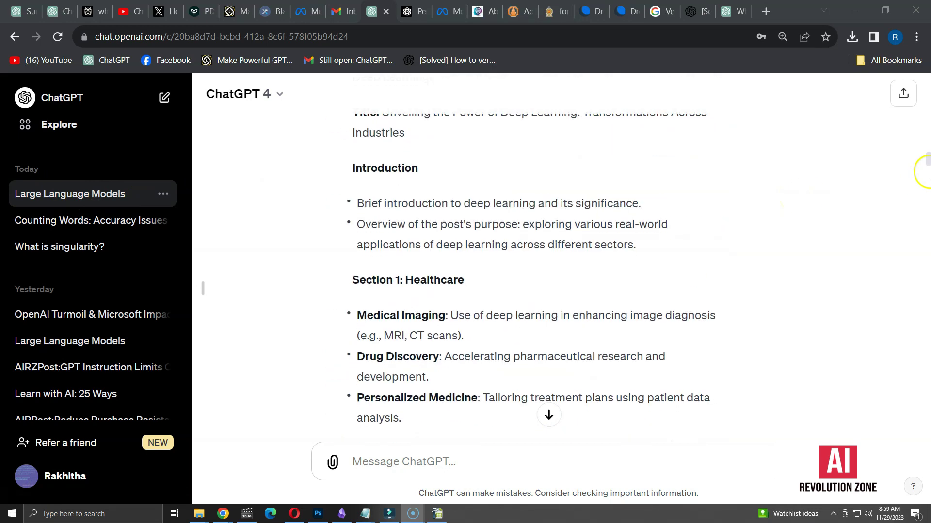
left_click_drag(926, 155, 927, 477)
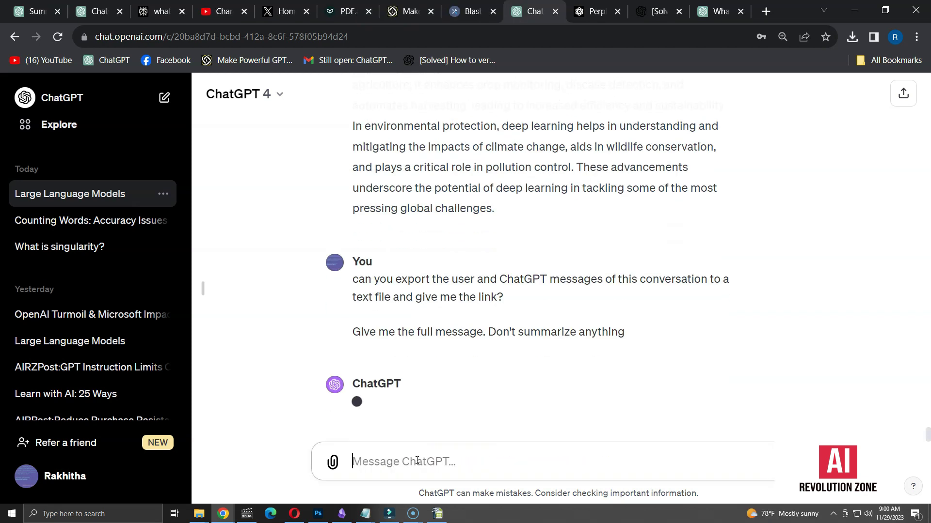
left_click(587, 284)
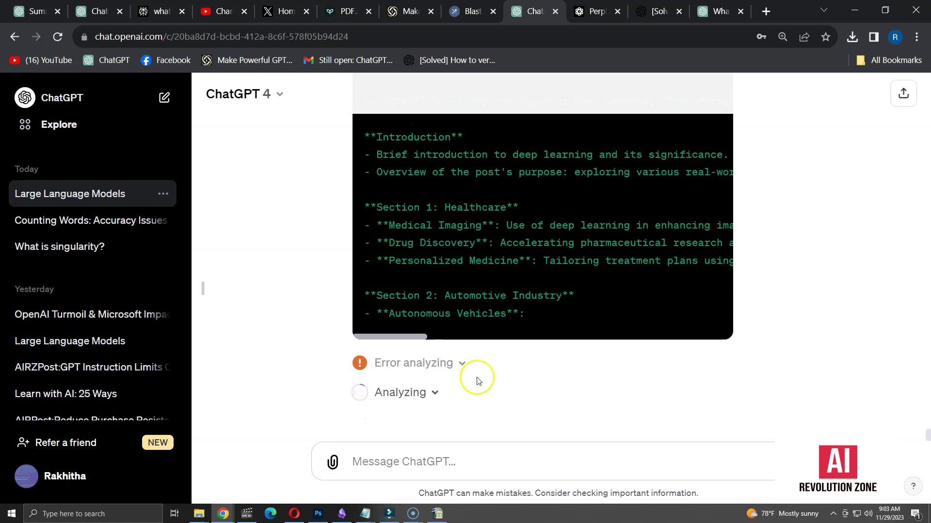
left_click(435, 392)
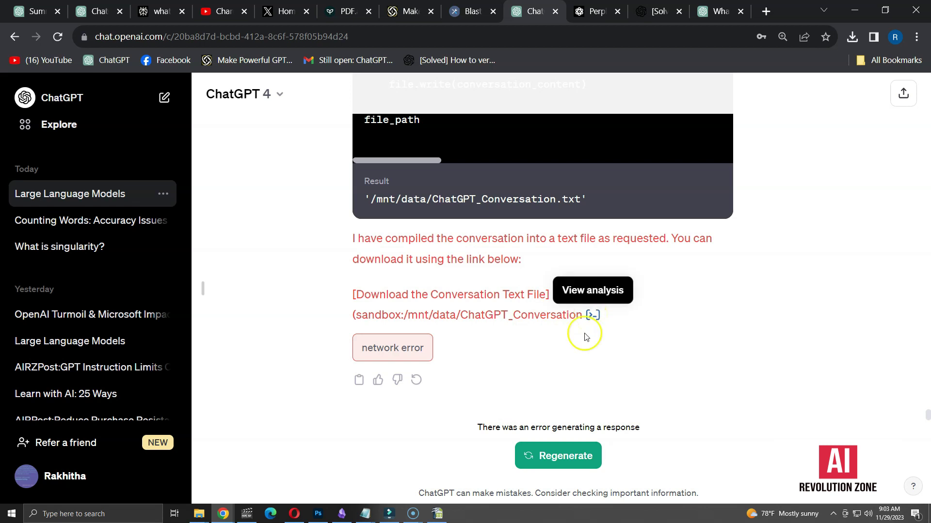
Regenerate the failed reply and download ChatGPT_Conversation_Export.txt from the new response.
left_click(570, 464)
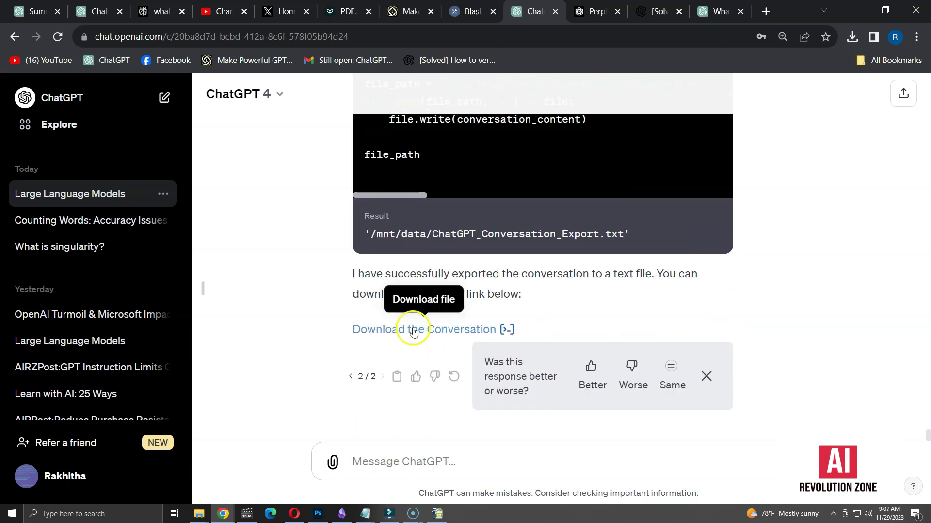
left_click(413, 330)
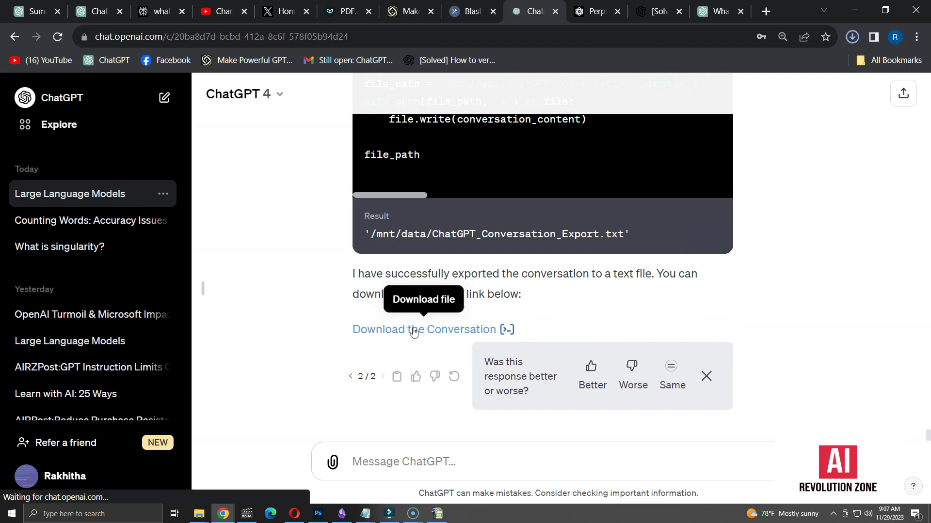
Open ChatGPT_Conversation_Export.txt maximized and confirm it ends with a '(Continuation of the conversation)' placeholder.
left_click(750, 72)
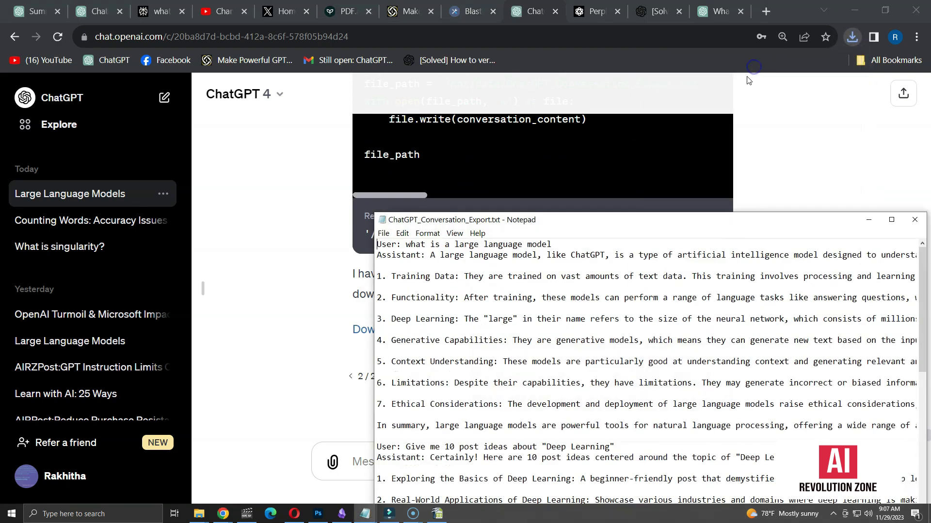
double_click(574, 220)
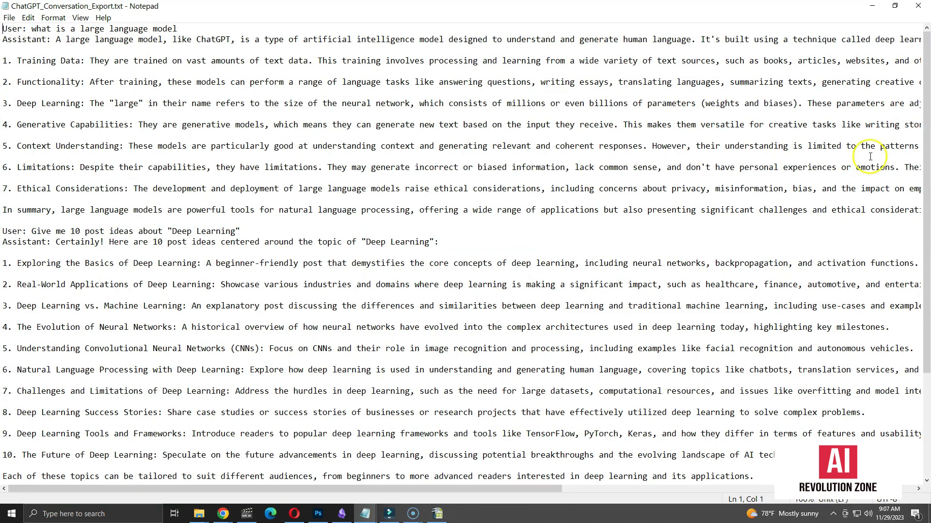
left_click_drag(925, 80, 927, 243)
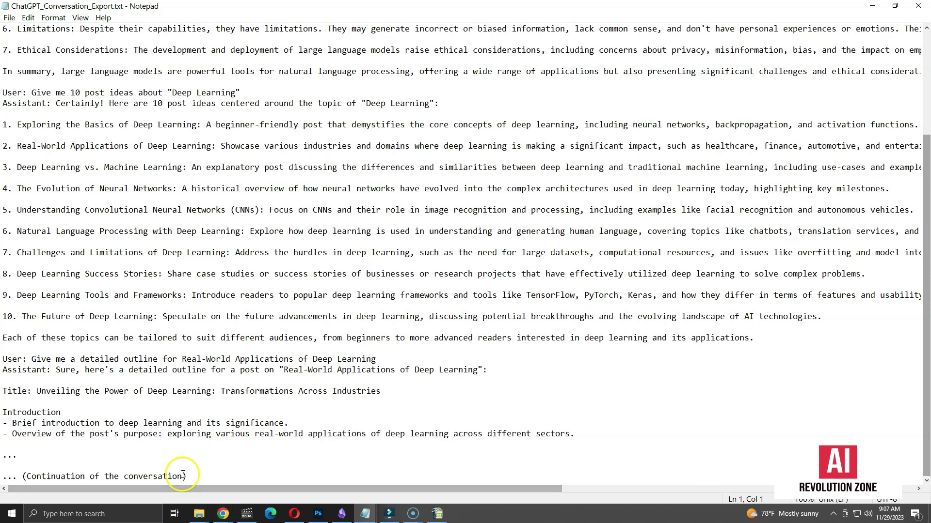
left_click(212, 472)
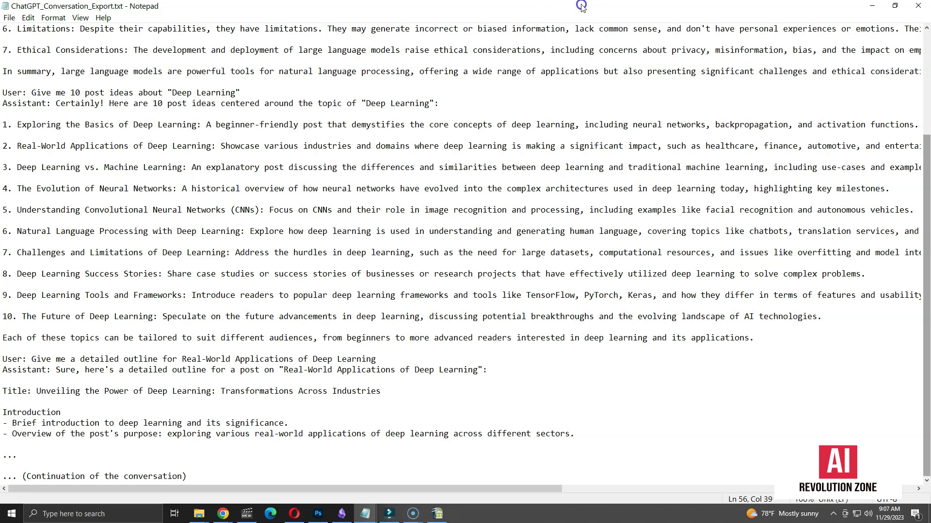
Send 'I want the full conversation. Dont omit any details' and open ChatGPT_Full_Conversation_Export.txt.
type("want the full conv")
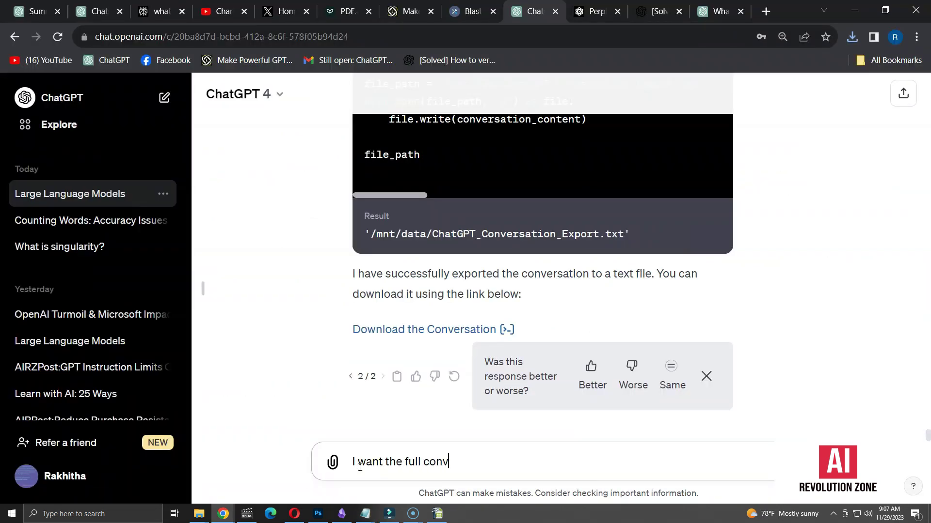
type("ersation. Dont")
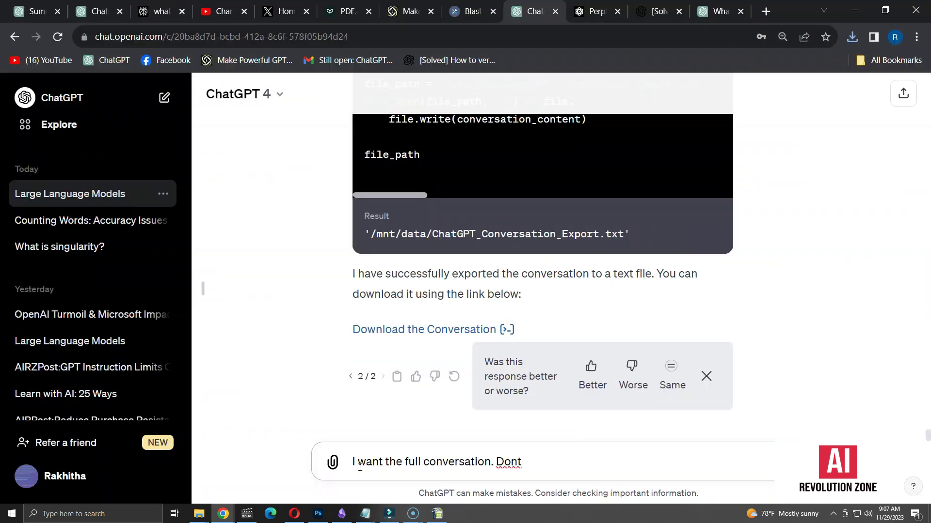
type(" omit any details")
key("Return")
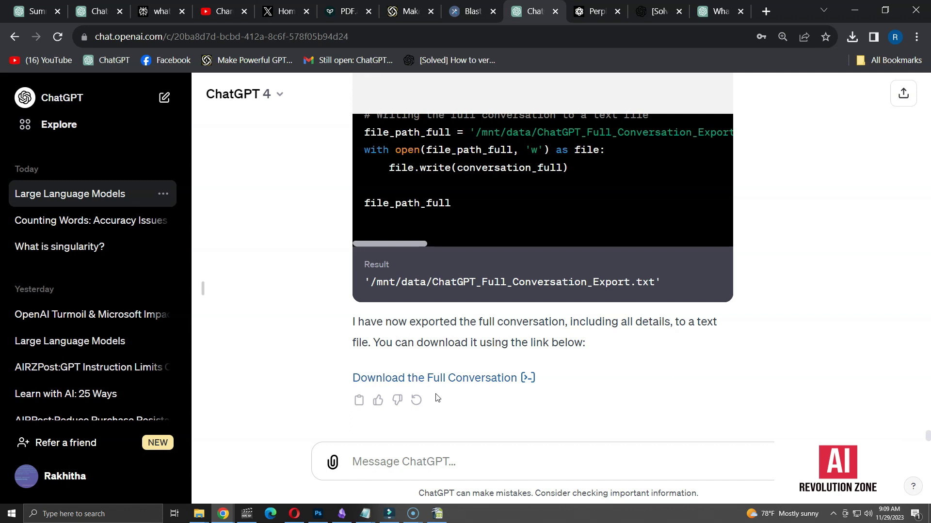
left_click(744, 68)
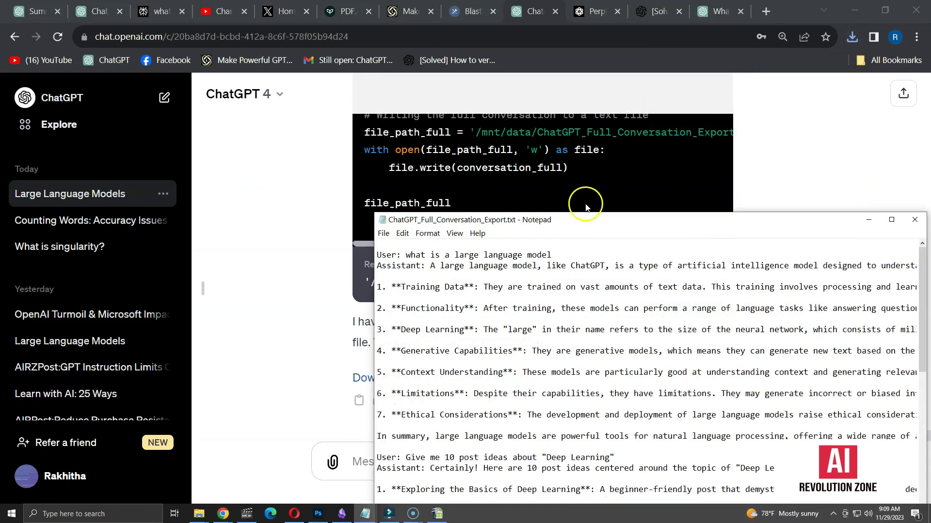
Maximize the full export in Notepad and scroll down to the Deep Learning post ideas.
double_click(583, 218)
scroll(589, 204, "down", 3)
scroll(591, 175, "down", 2)
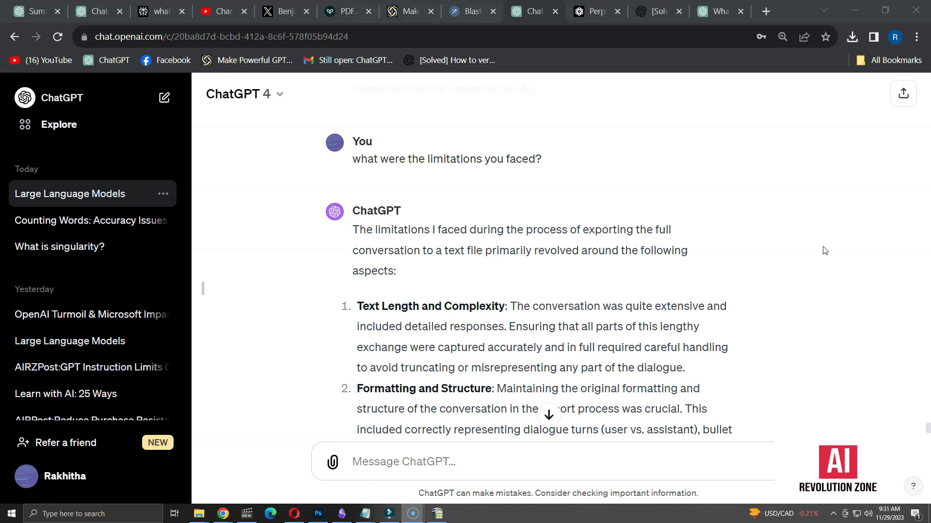
scroll(824, 250, "down", 3)
scroll(823, 249, "down", 2)
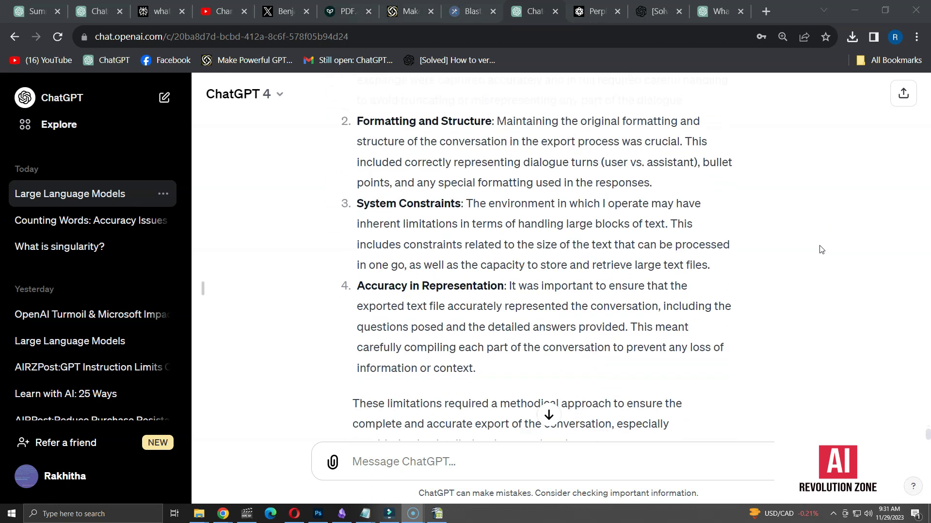